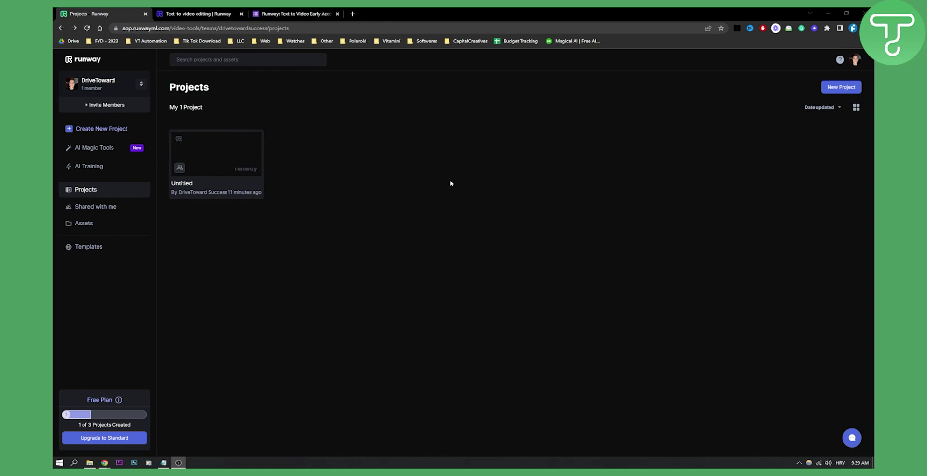
Glance at the Text-to-video page, then open the Untitled project from the dashboard
click(198, 14)
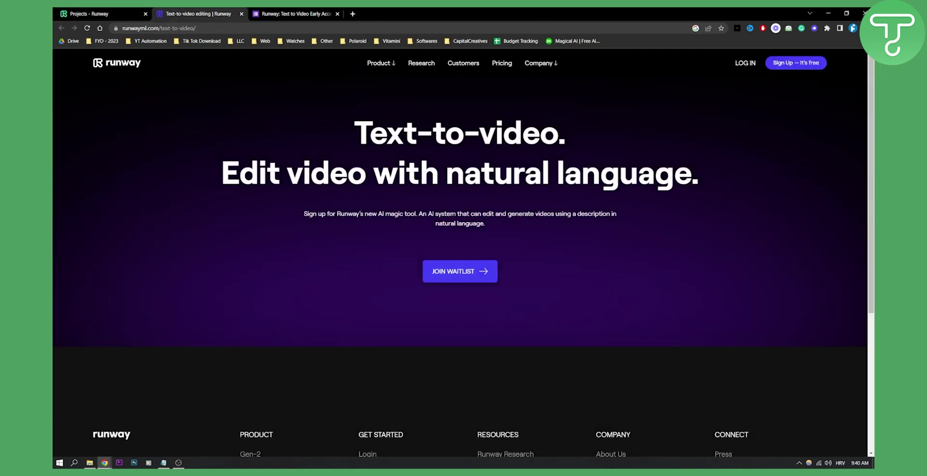
click(103, 11)
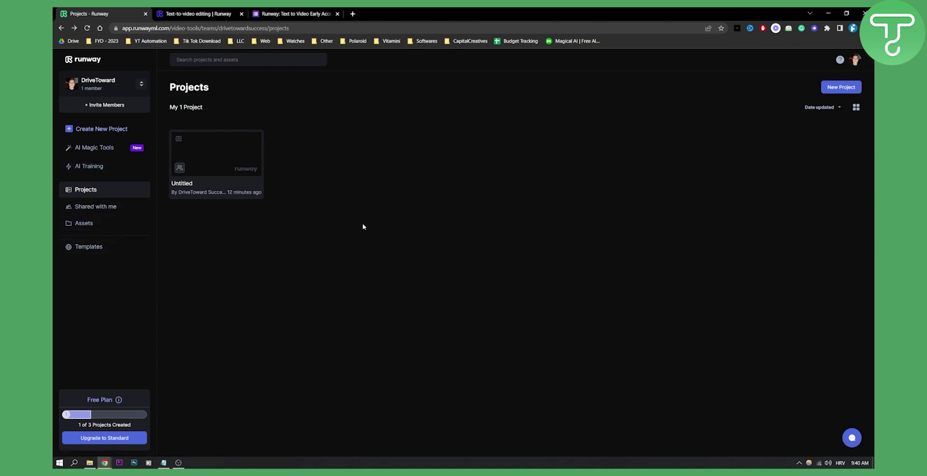
click(228, 157)
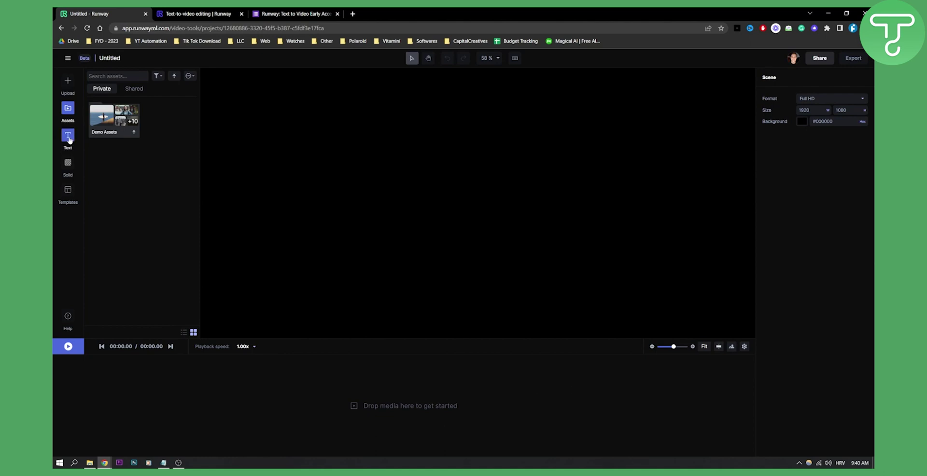
Preview the Demo Assets folder and the Shared tab, then add a Text layer
click(114, 125)
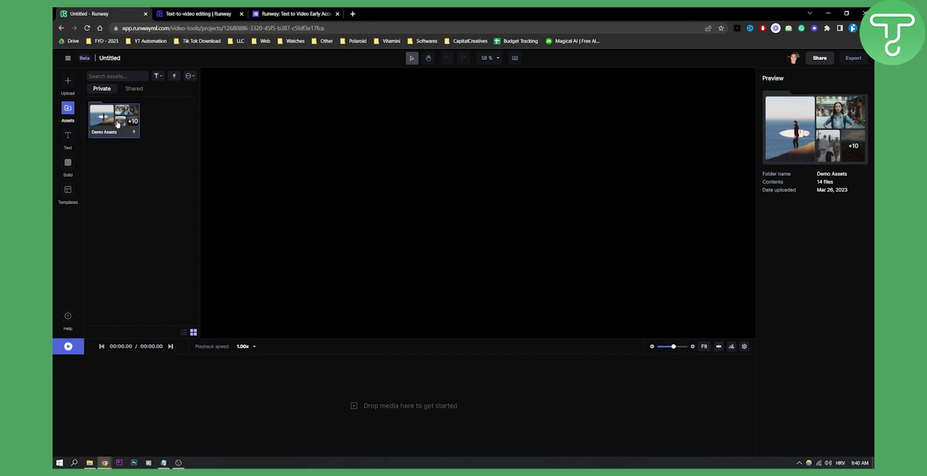
click(132, 89)
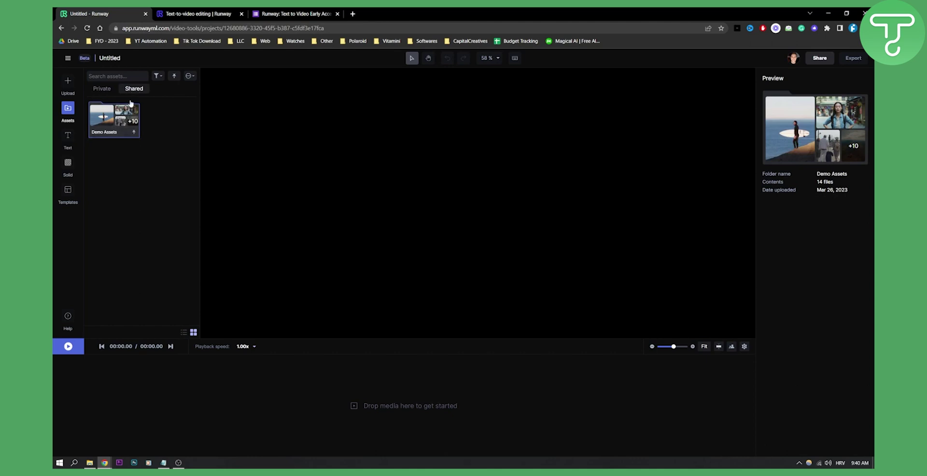
click(69, 140)
Add a Solid layer filled red (#B52626) and bring up the Templates library
click(69, 174)
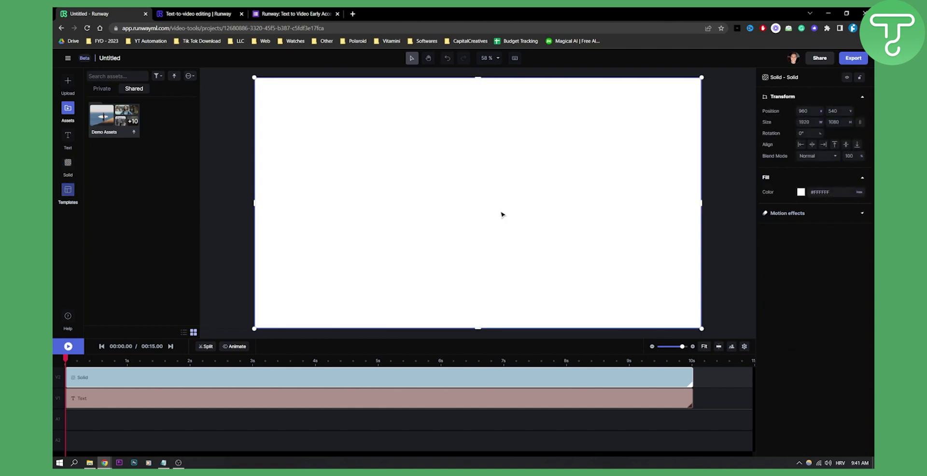
click(800, 193)
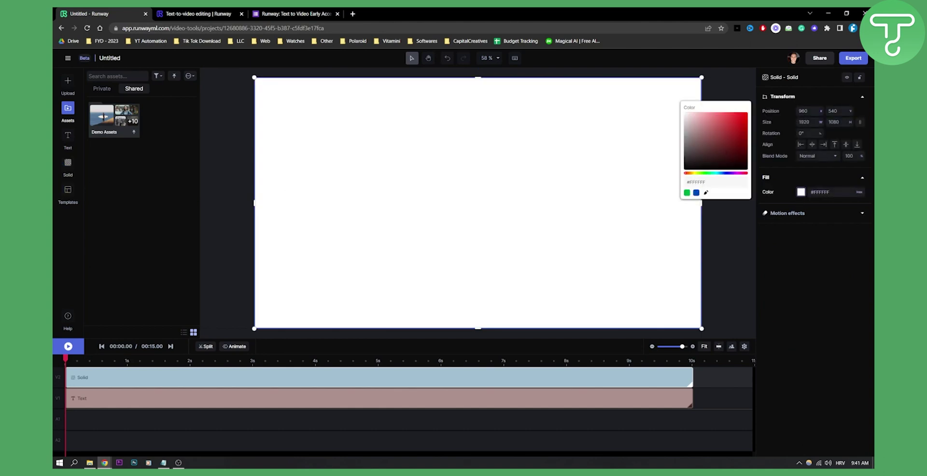
click(735, 131)
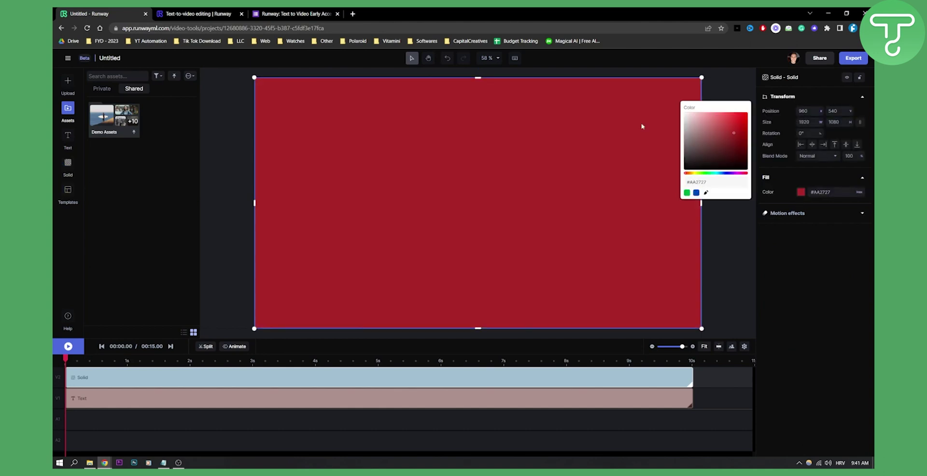
click(68, 194)
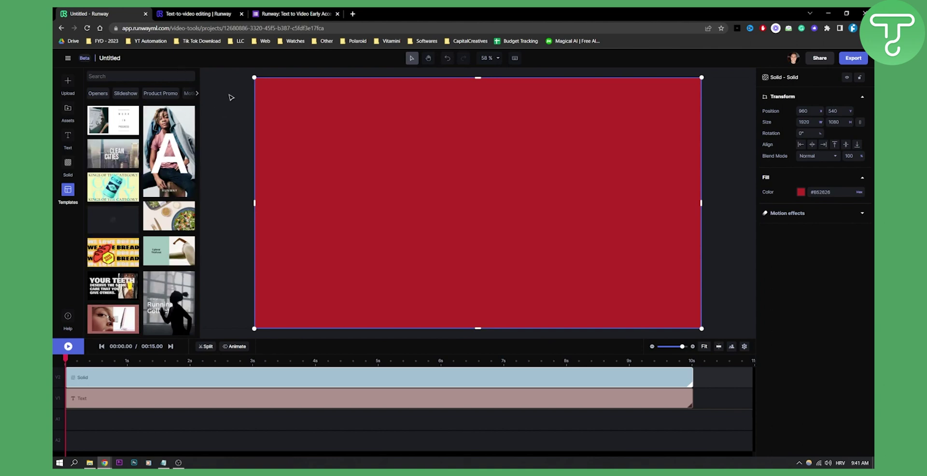
Leave the editor via the hamburger menu's Back to projects
click(68, 58)
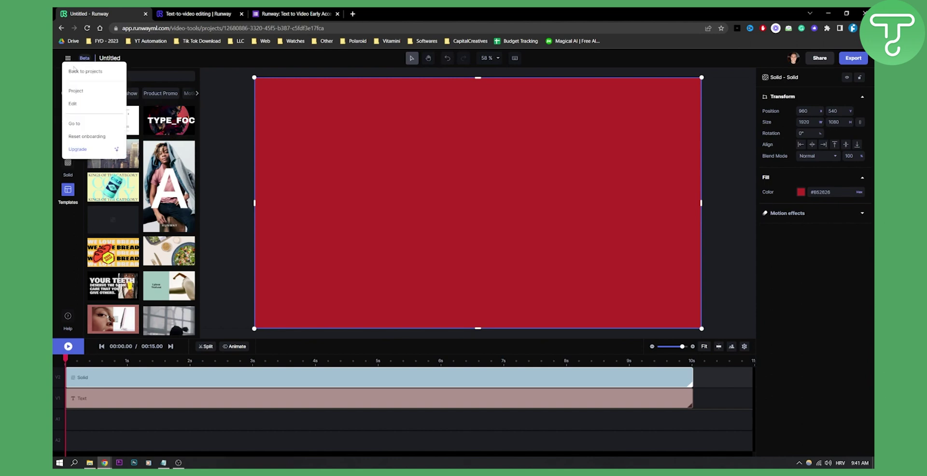
click(74, 71)
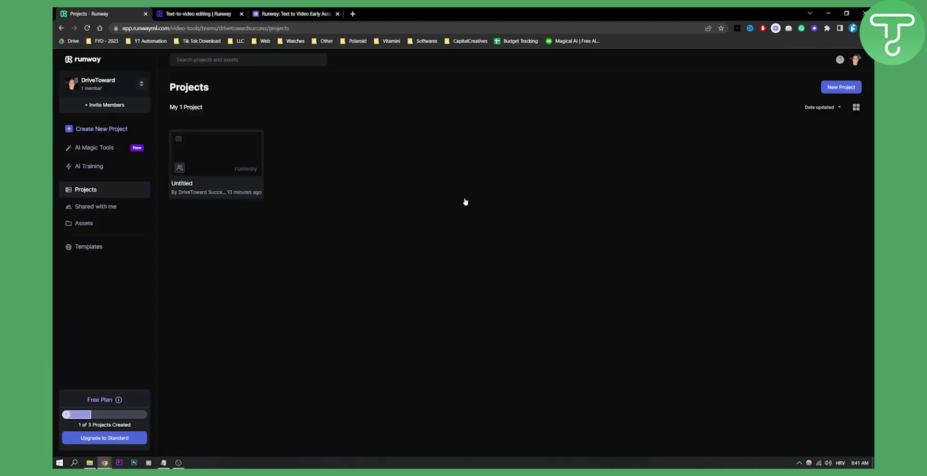
Filter AI Magic Tools to Audio: Clean Audio, Remove Silence, Generate Transcript, Generate Subtitles
click(94, 150)
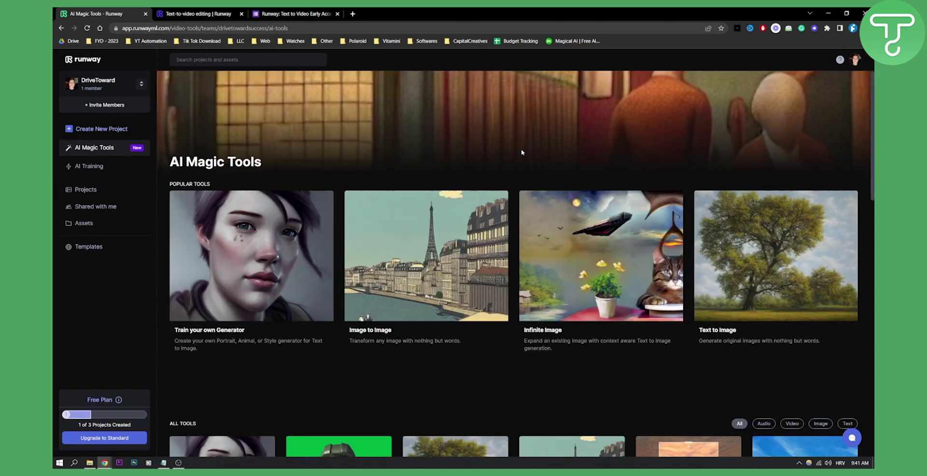
scroll(535, 141, down, 5)
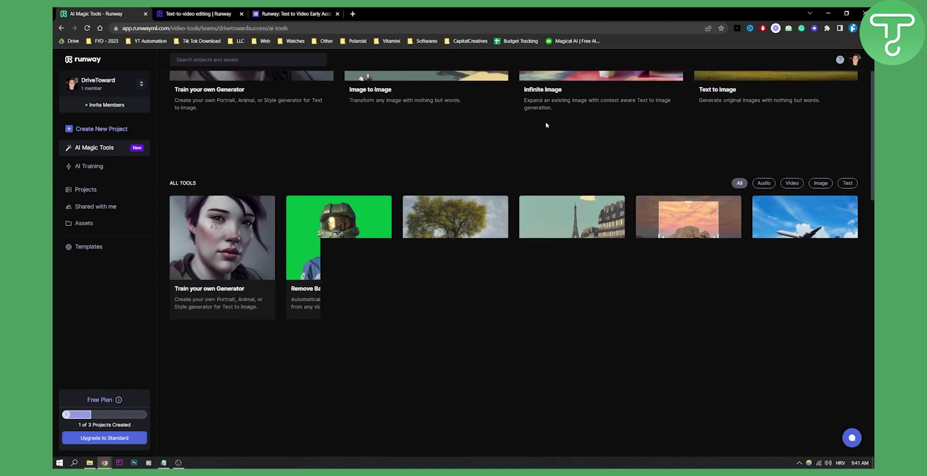
scroll(543, 124, down, 2)
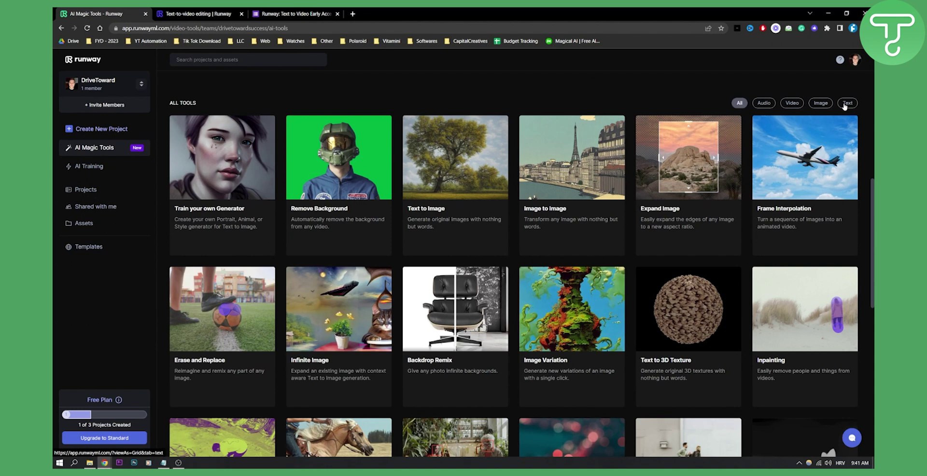
click(764, 103)
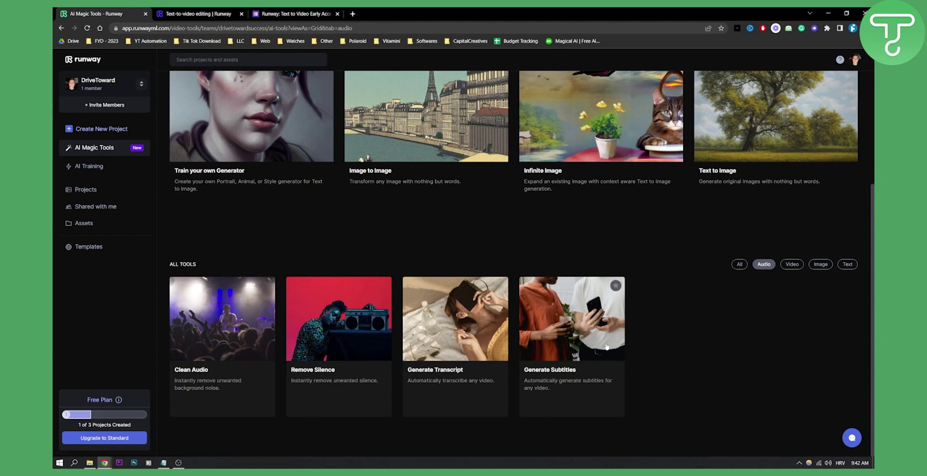
Add the Video filter and browse tools like Remove Background, Inpainting, Super-Slow Motion, Blur Faces
click(792, 264)
scroll(637, 321, down, 4)
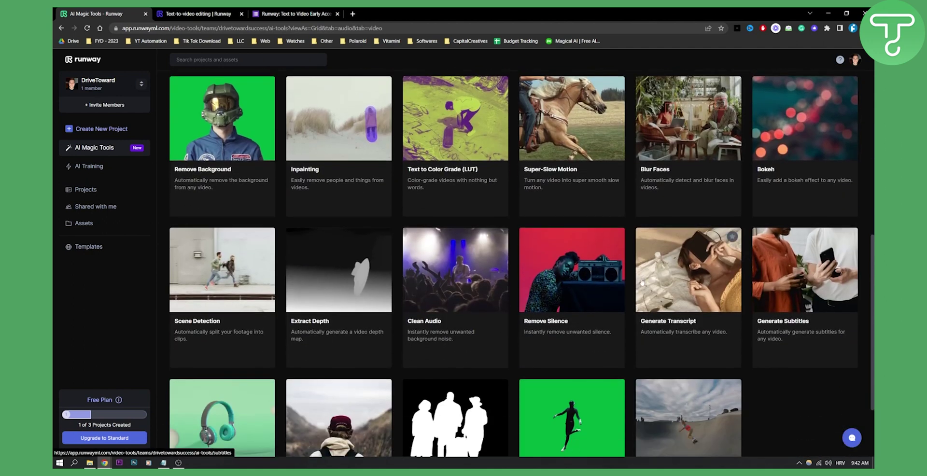
scroll(254, 220, up, 2)
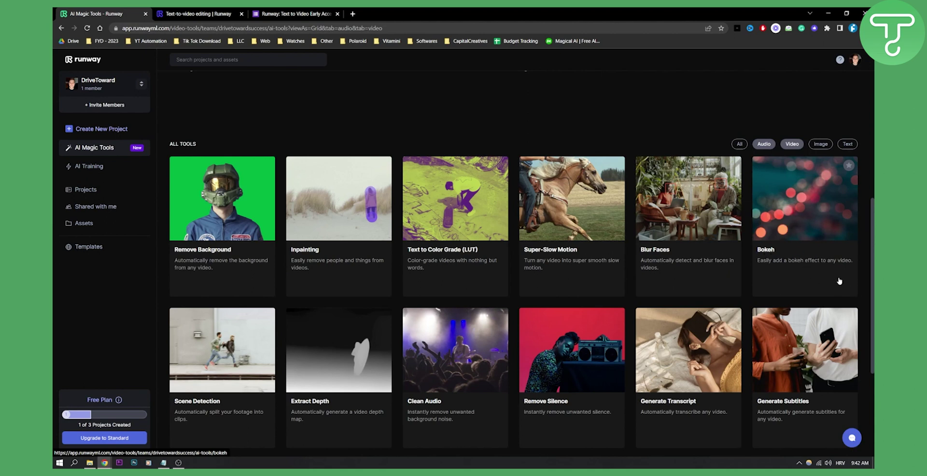
scroll(702, 281, down, 1)
scroll(702, 281, down, 2)
scroll(668, 331, down, 1)
scroll(668, 331, up, 4)
Open the Remove Background tool, then return to the AI Magic Tools dashboard
click(217, 265)
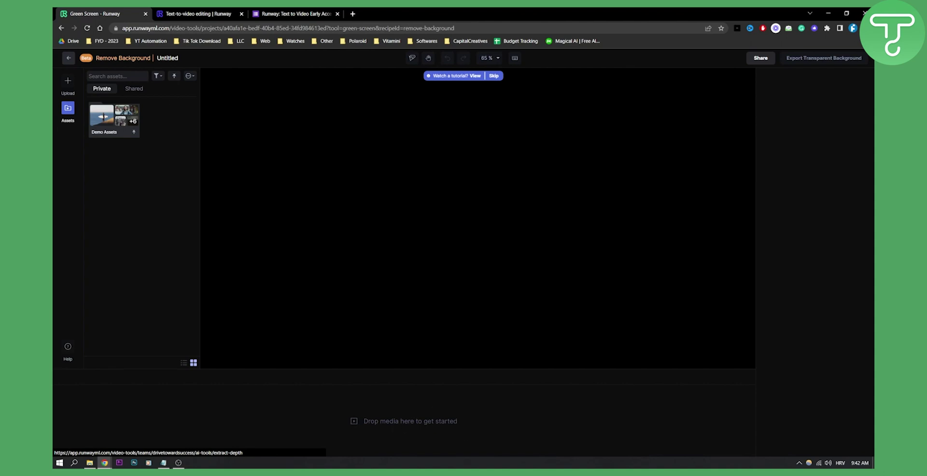
click(68, 57)
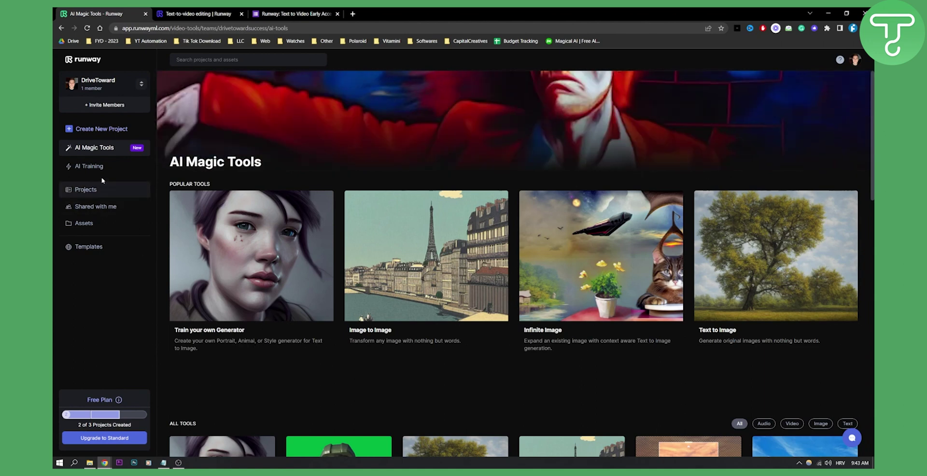
Visit AI Training, Projects and Shared with me, then view Assets' Upload options
click(100, 168)
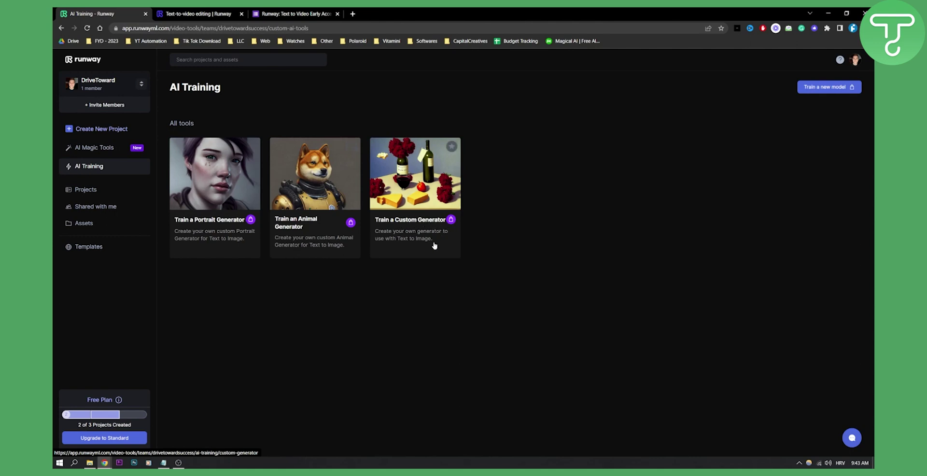
click(114, 191)
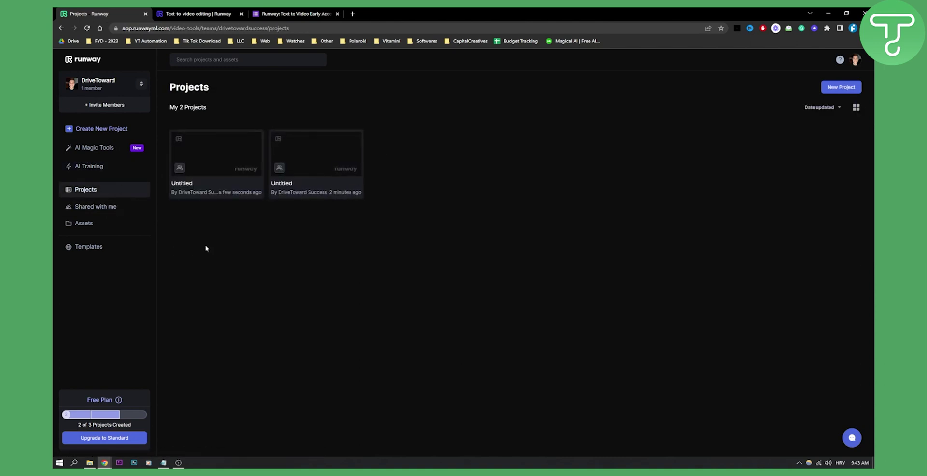
click(115, 207)
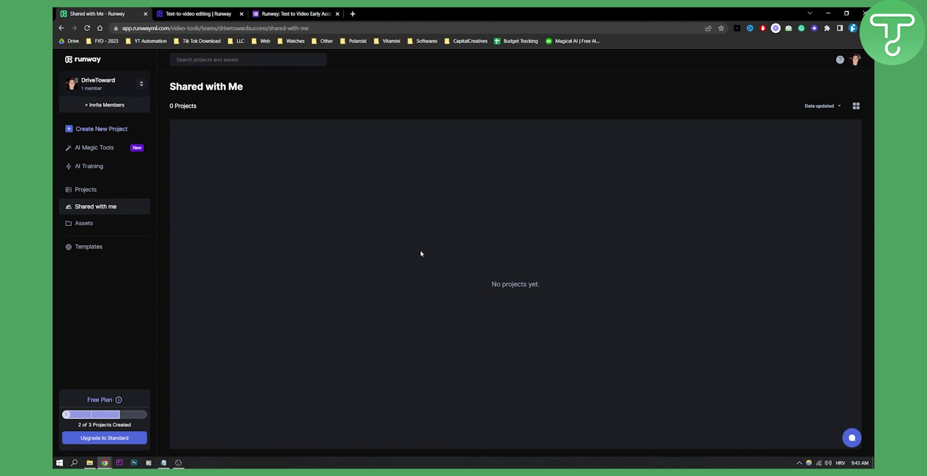
click(81, 224)
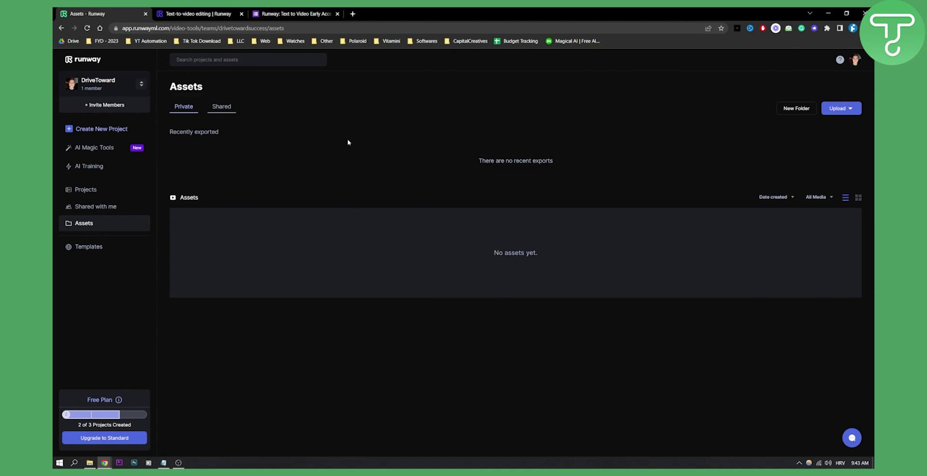
click(840, 109)
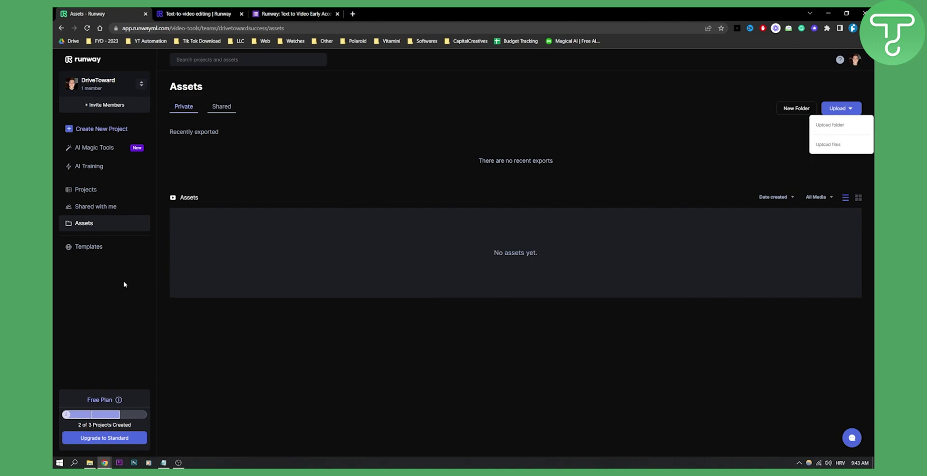
Browse the template gallery in a new tab, then switch back to the Assets tab
click(107, 247)
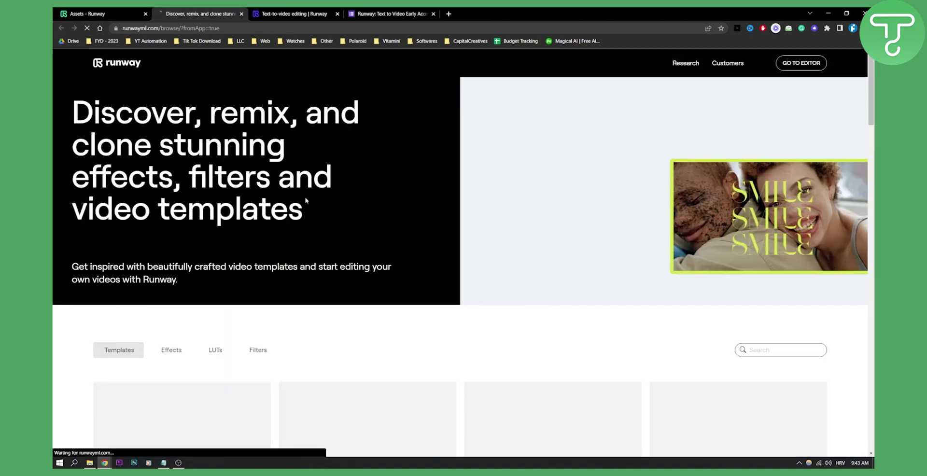
scroll(482, 200, down, 1)
scroll(482, 196, down, 3)
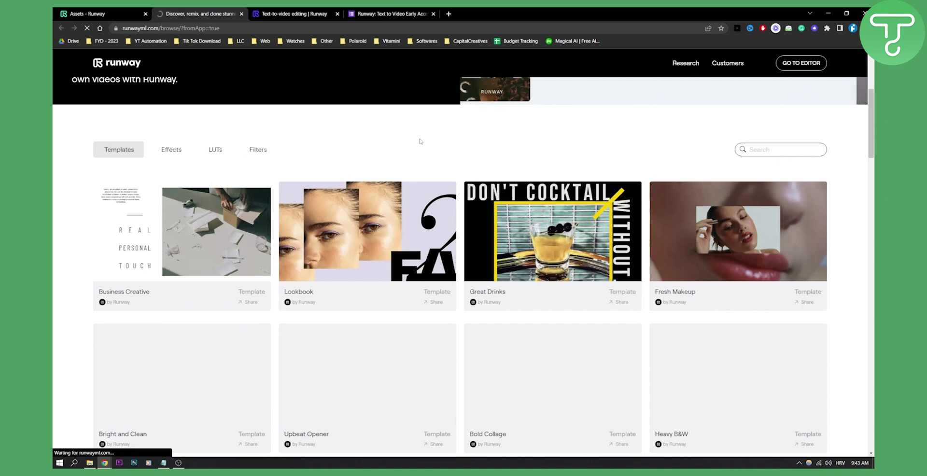
click(89, 13)
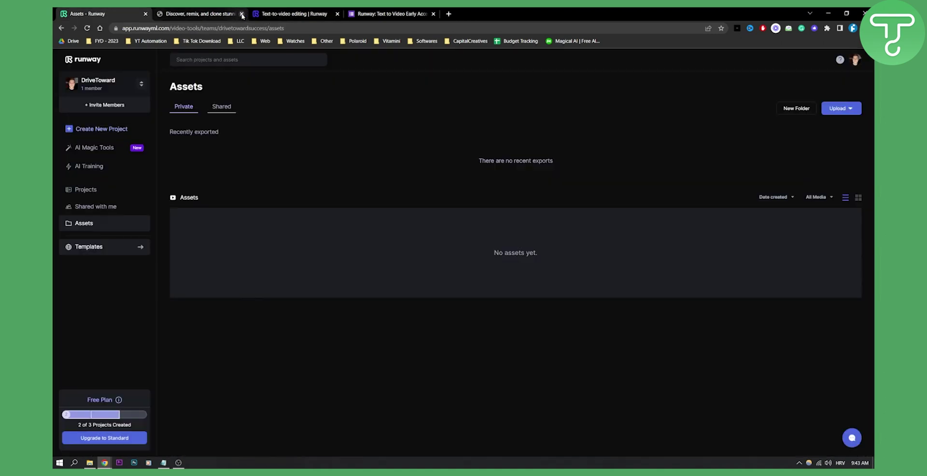
Close the template gallery tab and browse AI Magic Tools' popular and all tools
click(242, 14)
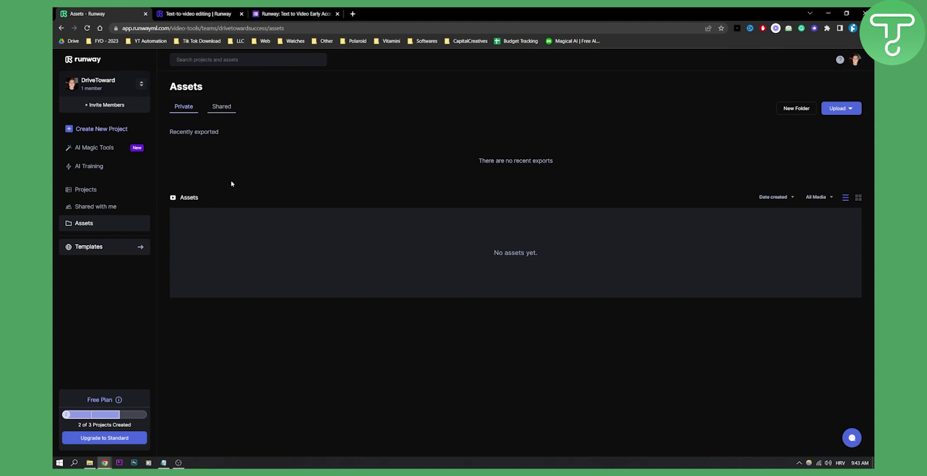
click(92, 148)
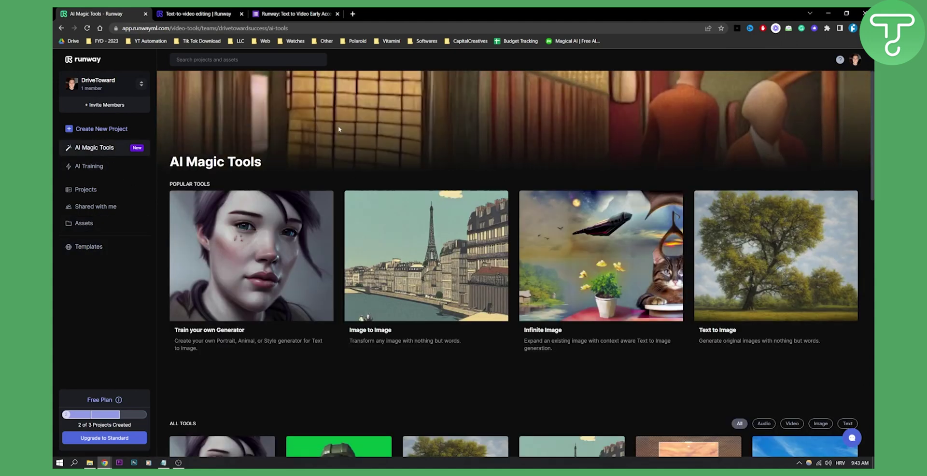
scroll(338, 130, down, 3)
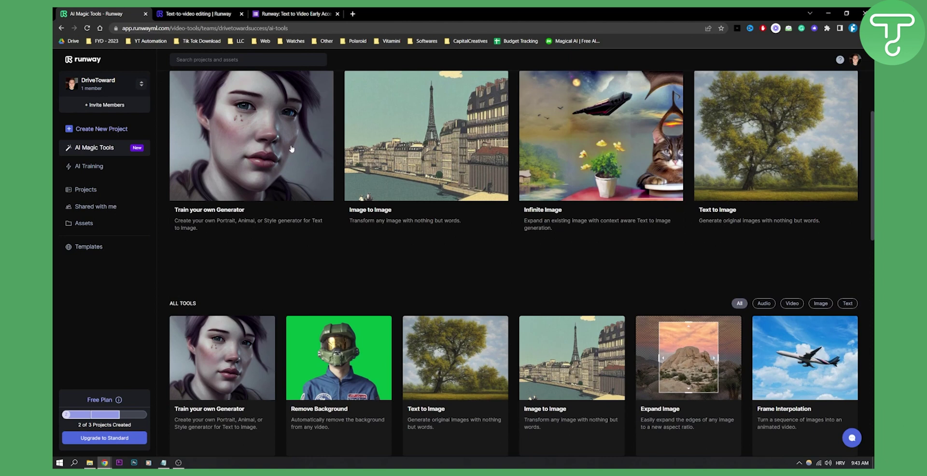
scroll(292, 150, up, 3)
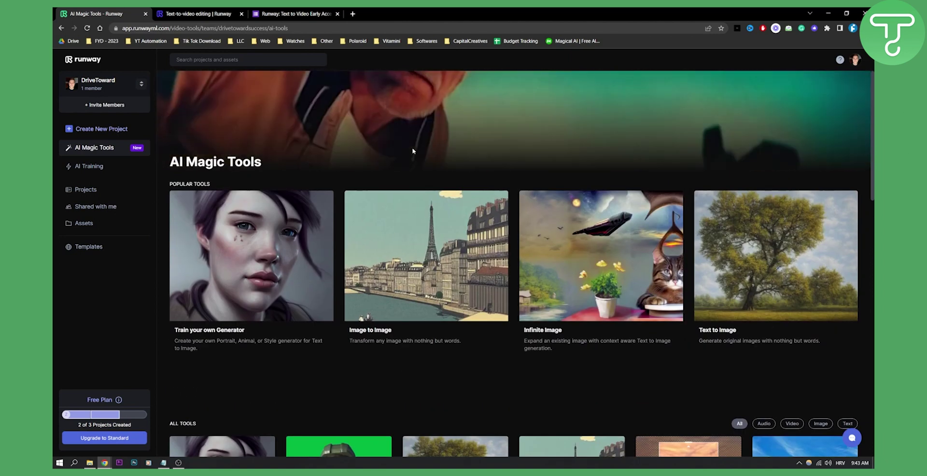
scroll(412, 151, down, 3)
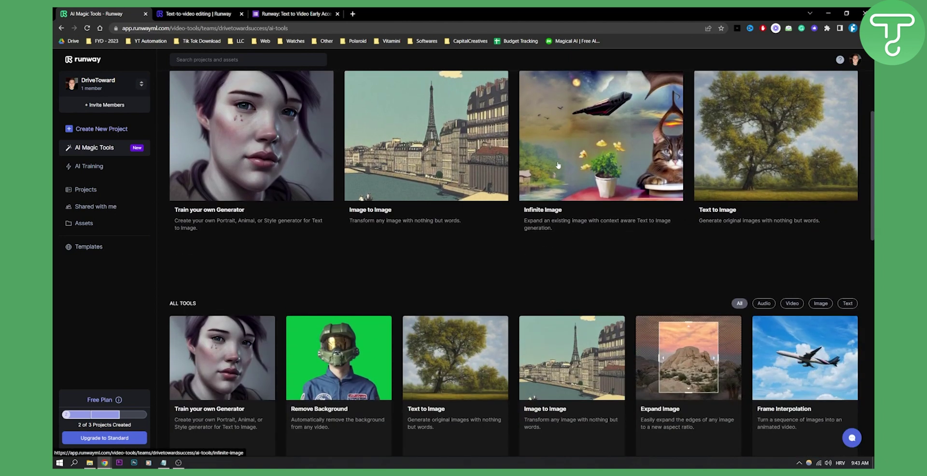
scroll(728, 187, down, 2)
scroll(712, 200, up, 3)
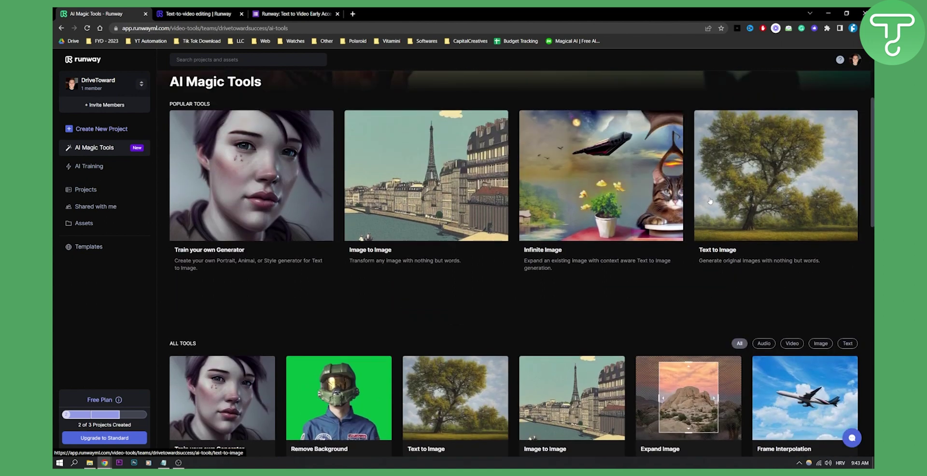
Open Text to Image (Square 1:1, 512p) and try generating with an empty prompt
click(760, 199)
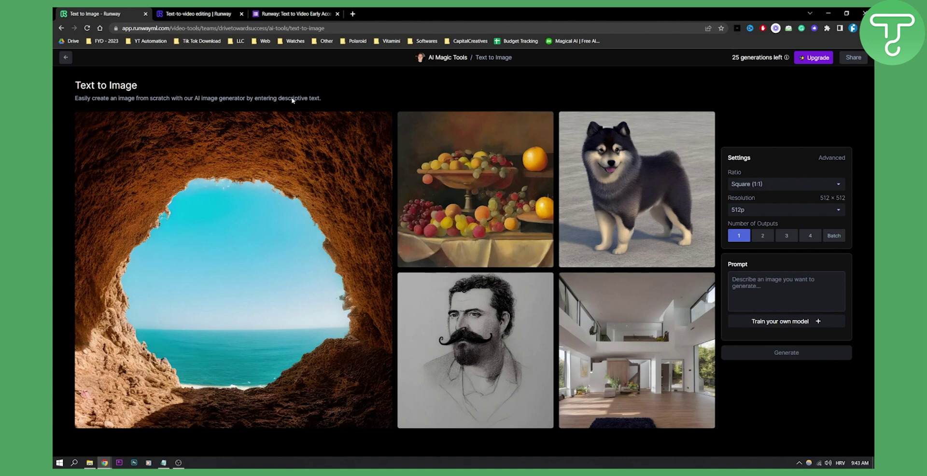
click(785, 292)
click(792, 352)
Leave Text to Image and return to the AI Magic Tools page with its popular tools
click(65, 58)
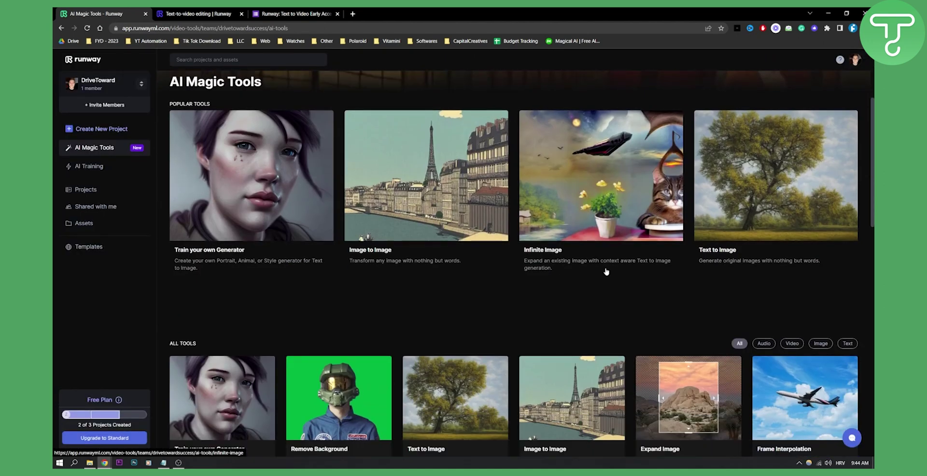